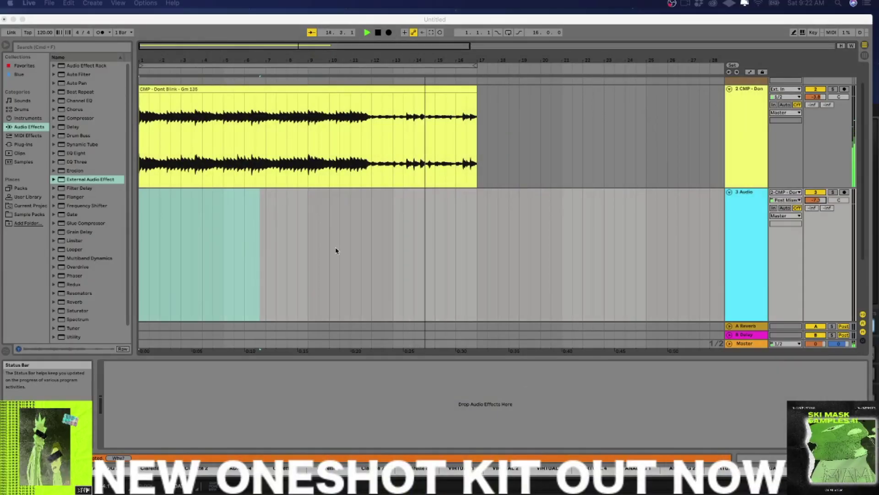
Step: Show the loop track's External Audio Effect (17/18 MIXER out, 7/8 ZULU in) and play from near bar 1
left_click(457, 268)
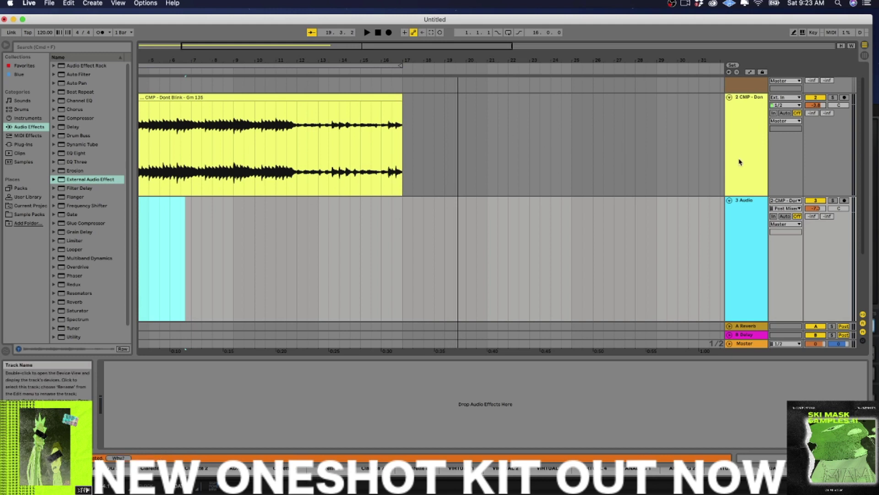
left_click(592, 165)
scroll(334, 154, "left", 4)
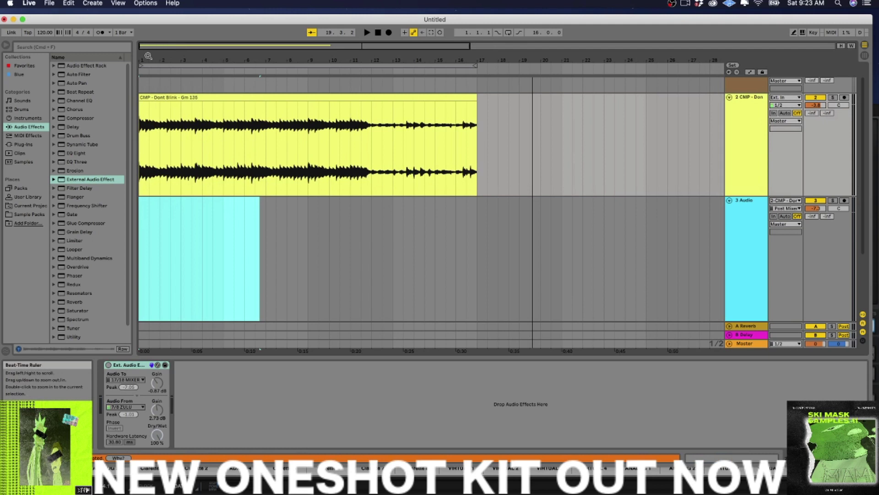
left_click(151, 69)
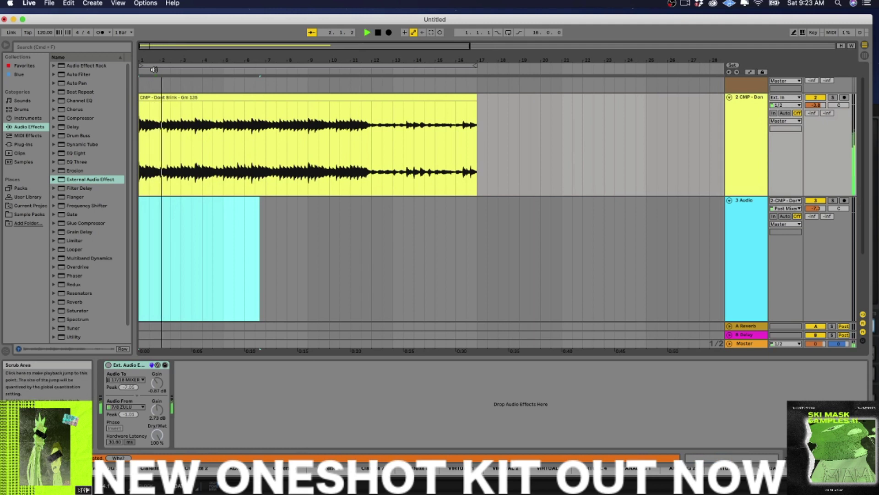
left_click(117, 366)
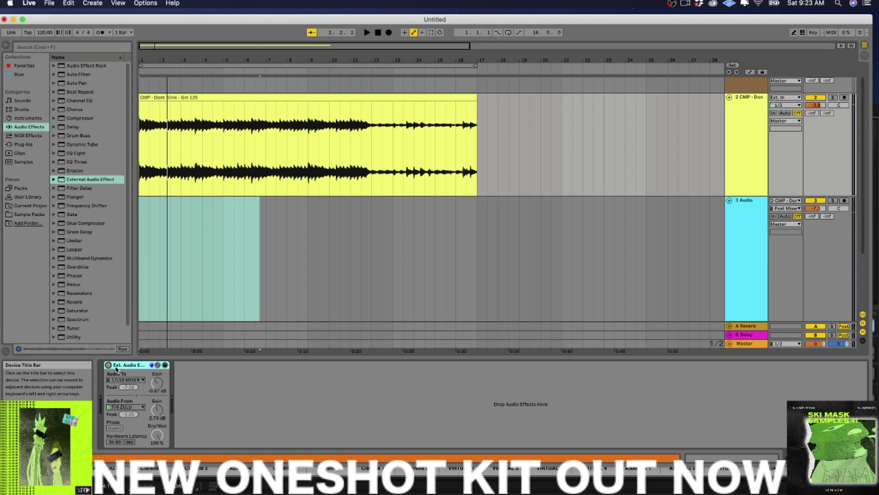
left_click(156, 70)
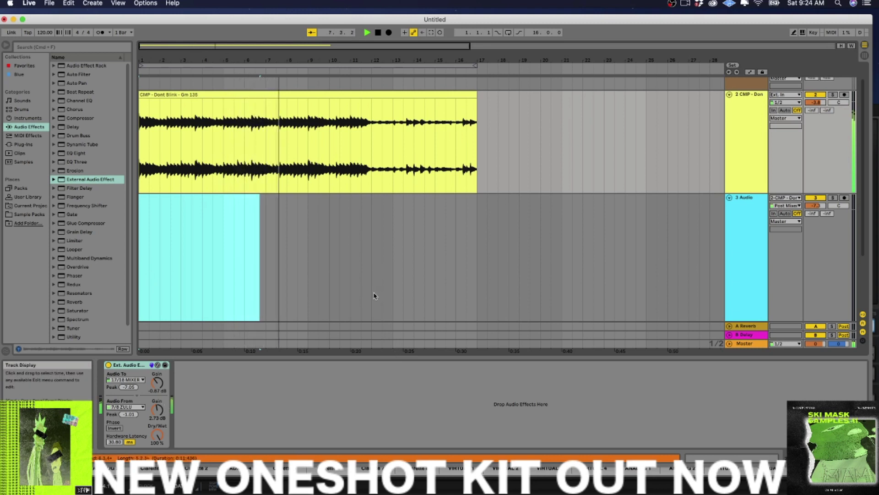
key("super+Tab")
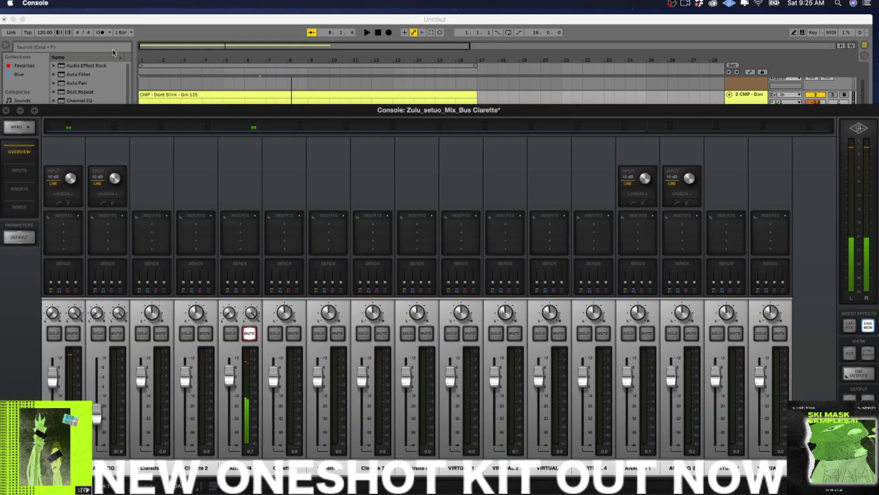
left_click(123, 21)
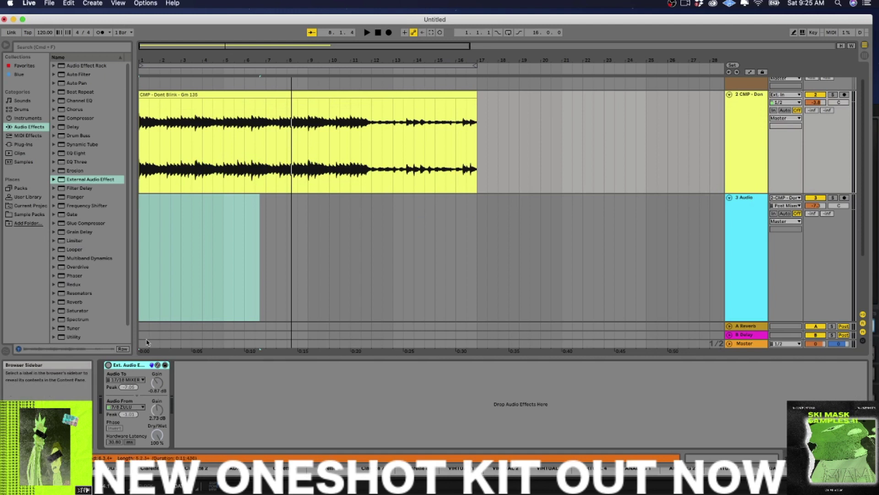
Step: Verify stereo input 7/8 ZULU is enabled in Input Config, close Preferences, and relist the Audio To outputs
left_click(138, 380)
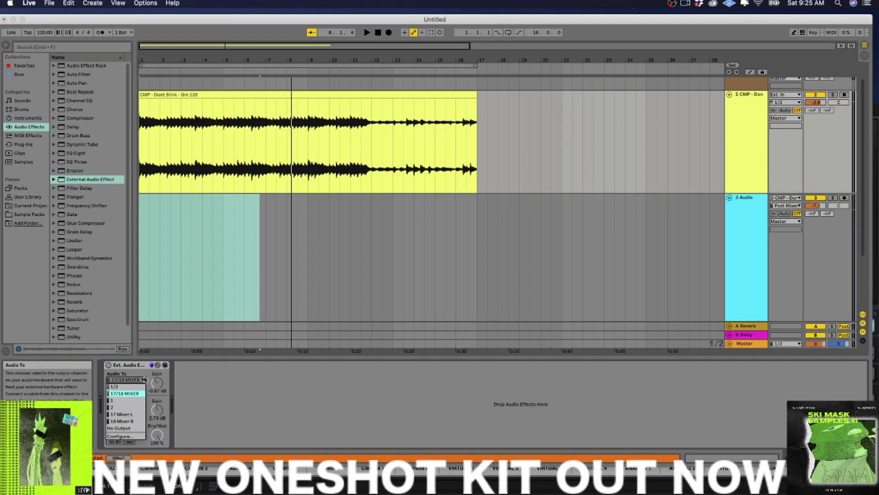
left_click(137, 436)
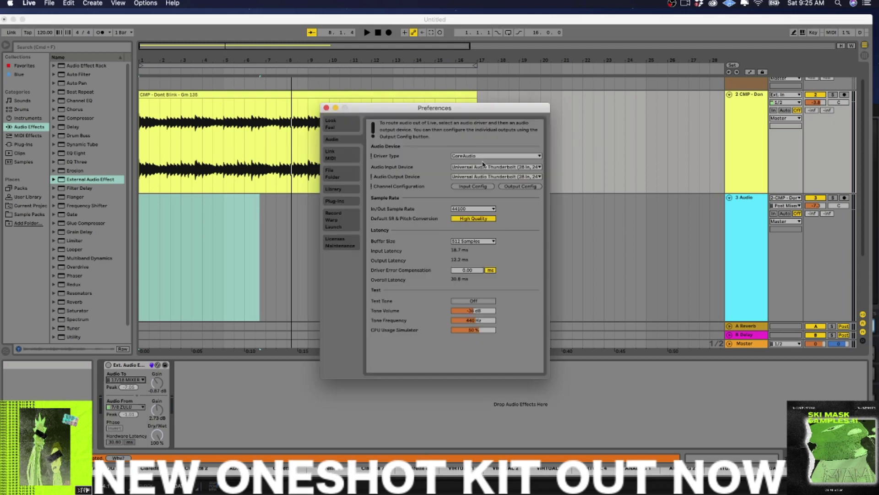
left_click(488, 187)
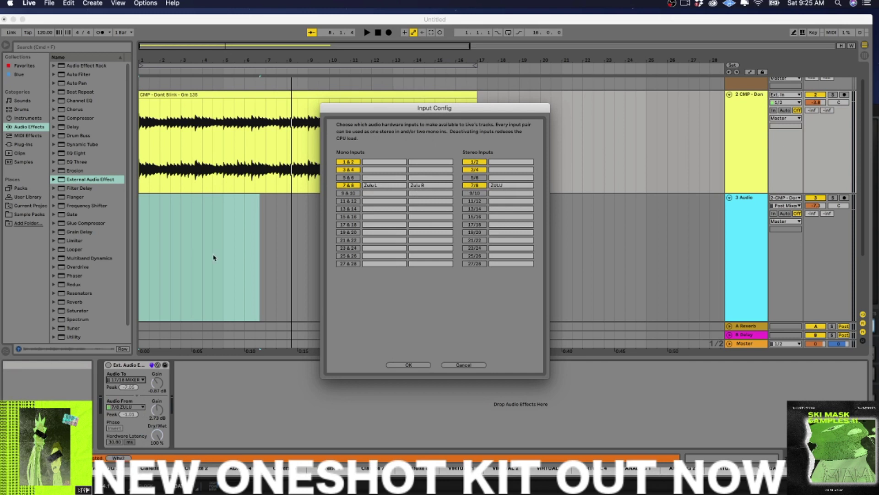
left_click(401, 365)
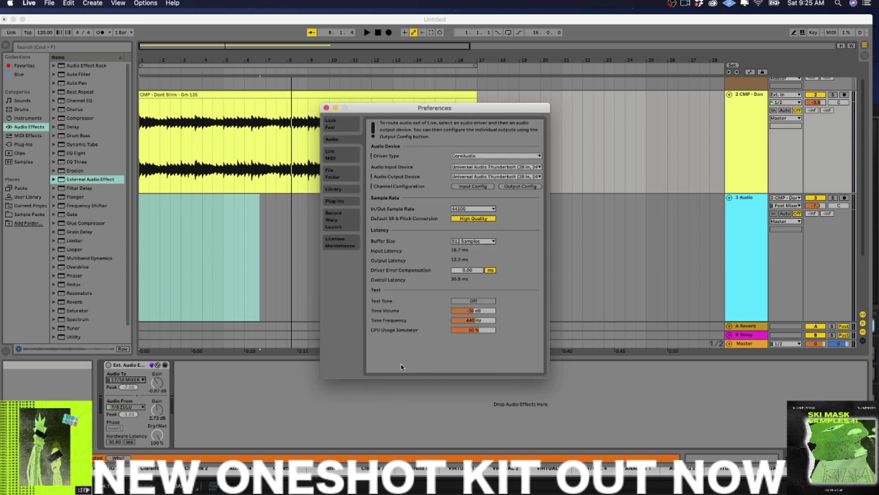
left_click(146, 380)
left_click(143, 380)
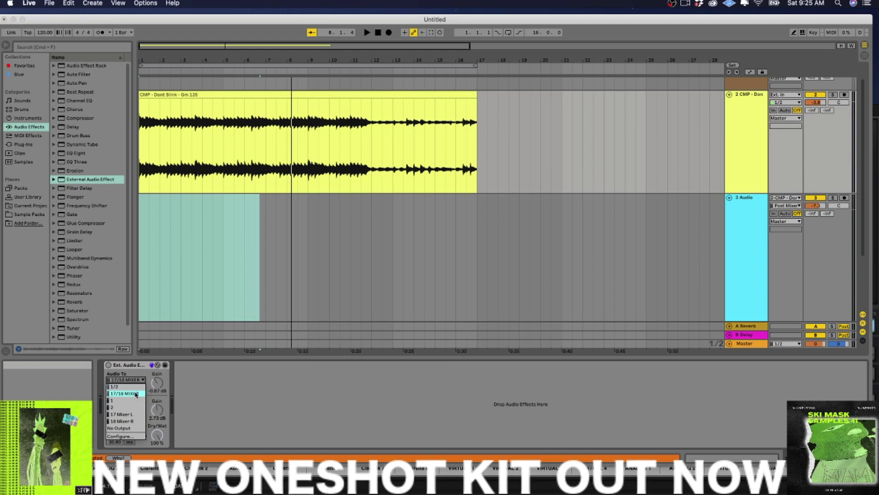
Step: Keep Audio To on 17/18 MIXER and reopen Audio Preferences showing 512 samples, 30.8 ms latency
left_click(136, 394)
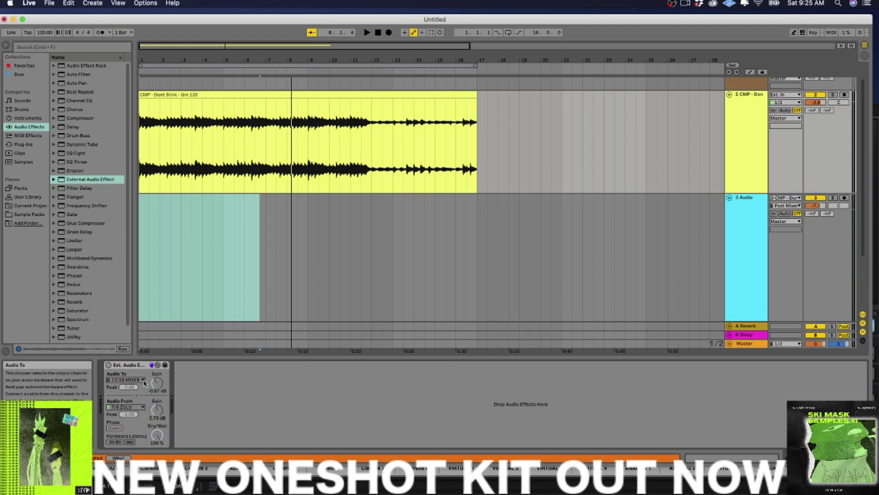
left_click(143, 381)
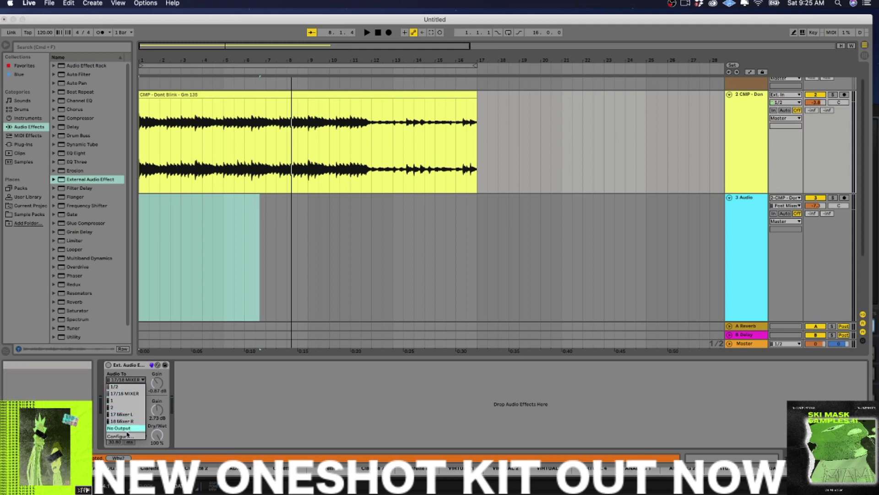
left_click(127, 436)
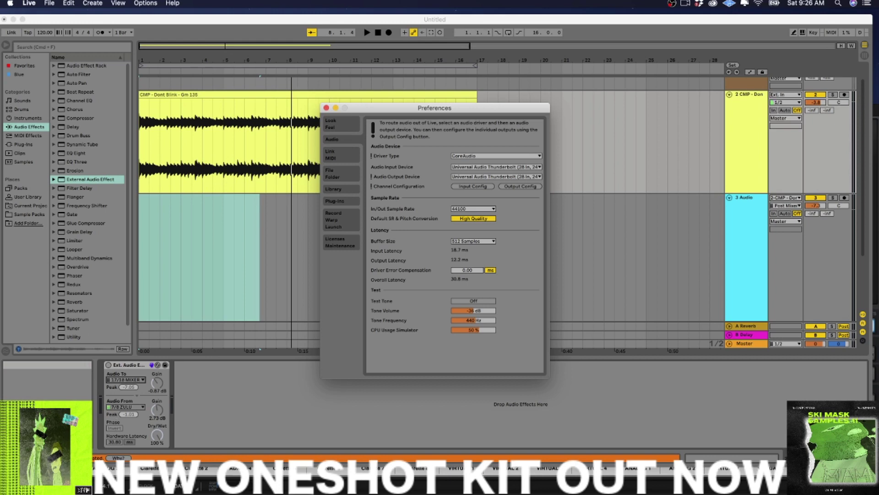
Step: Open UAD Console Settings and scroll the I/O Matrix down to the VIRTUAL and CUE rows
left_click(246, 489)
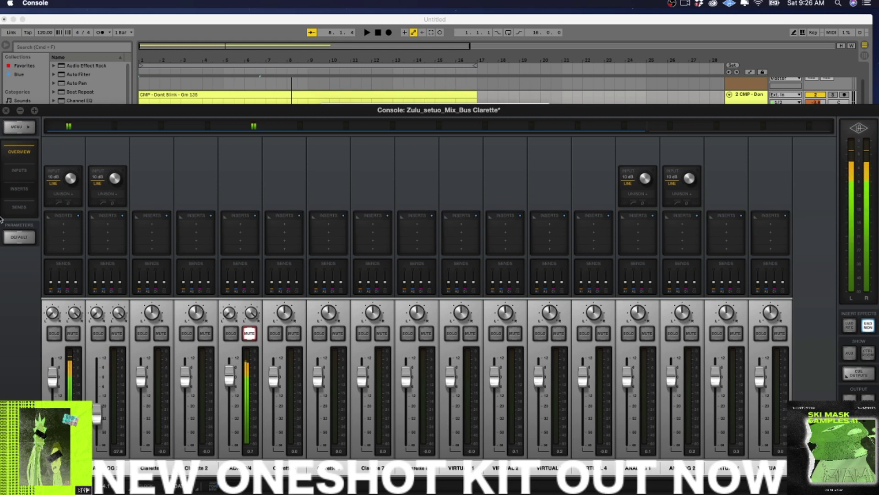
key("super+comma")
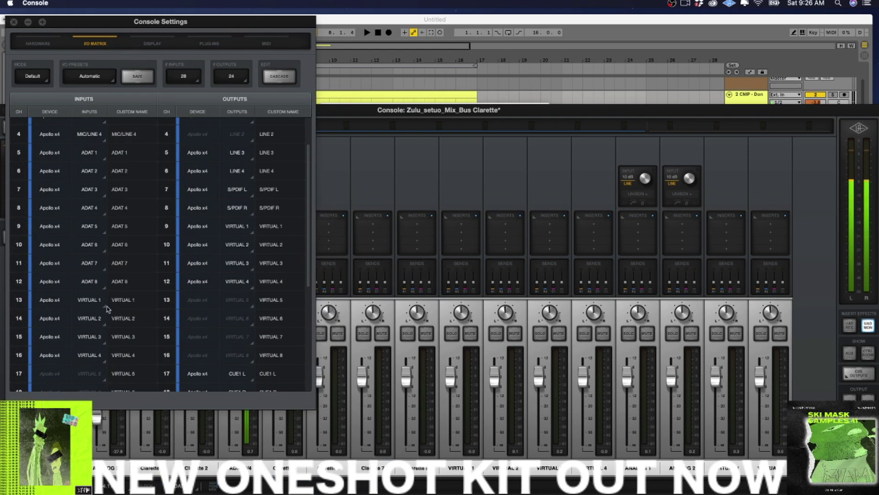
scroll(185, 222, "down", 5)
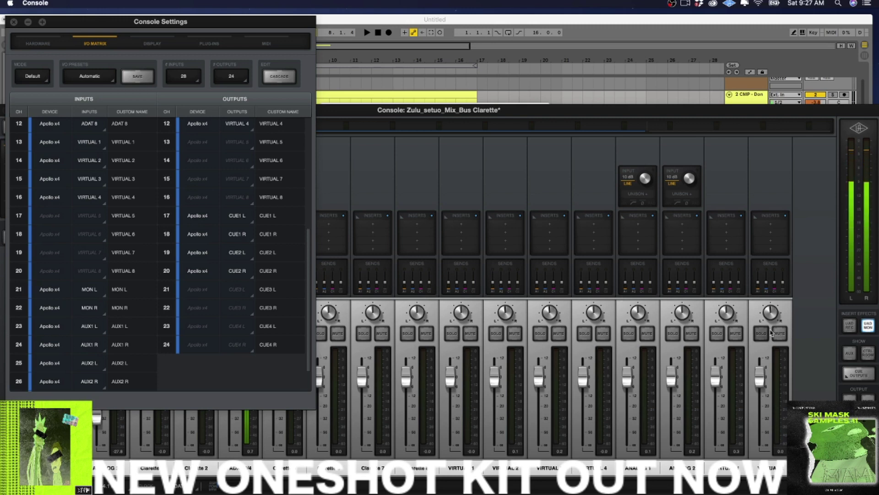
Step: Change the Cue 1 source and set its Mirror to Output to LINE 1-2, then close Cue Outputs
left_click(855, 373)
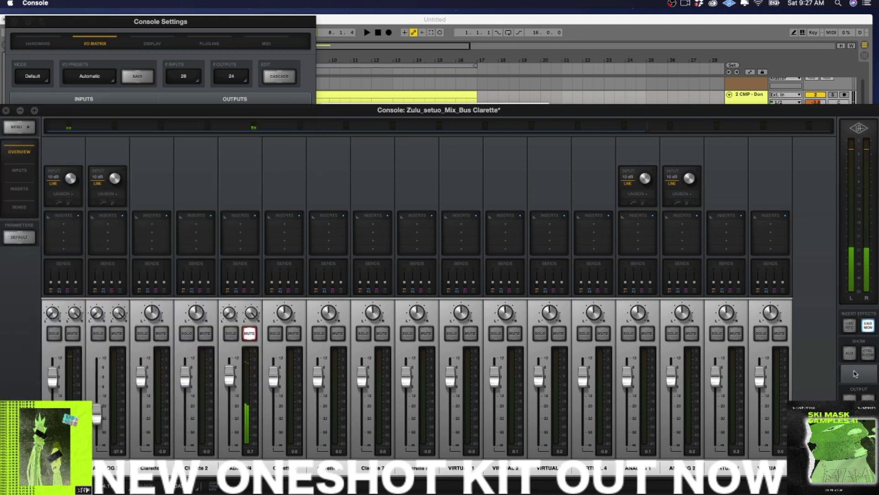
left_click(854, 374)
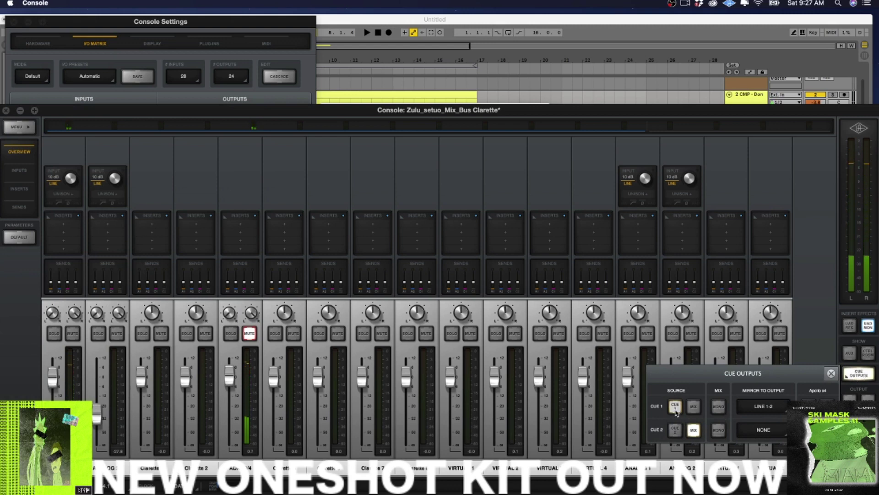
left_click(676, 406)
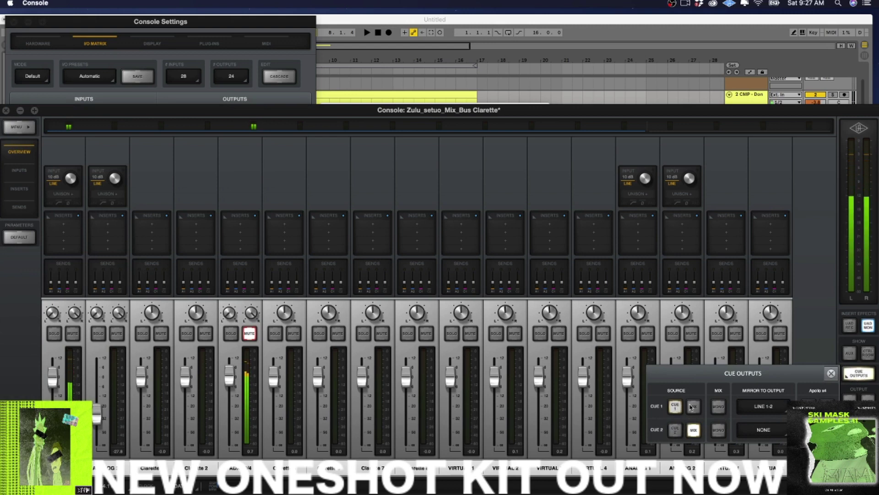
left_click(774, 406)
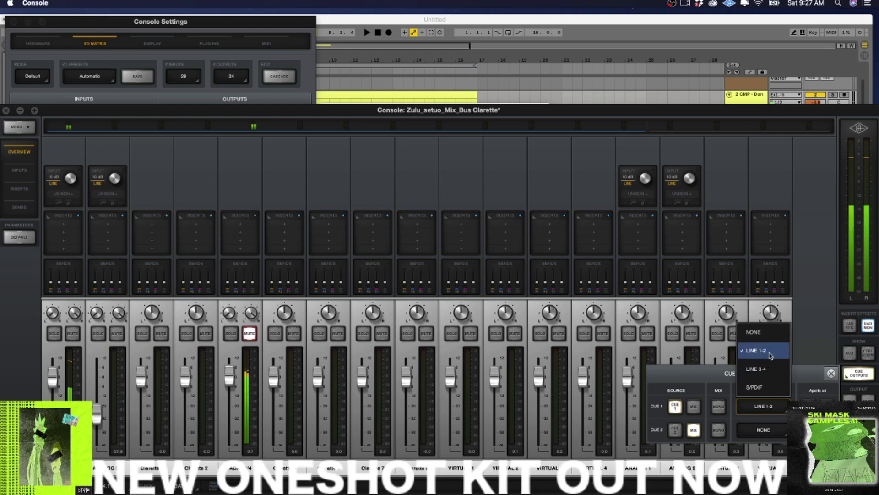
left_click(805, 357)
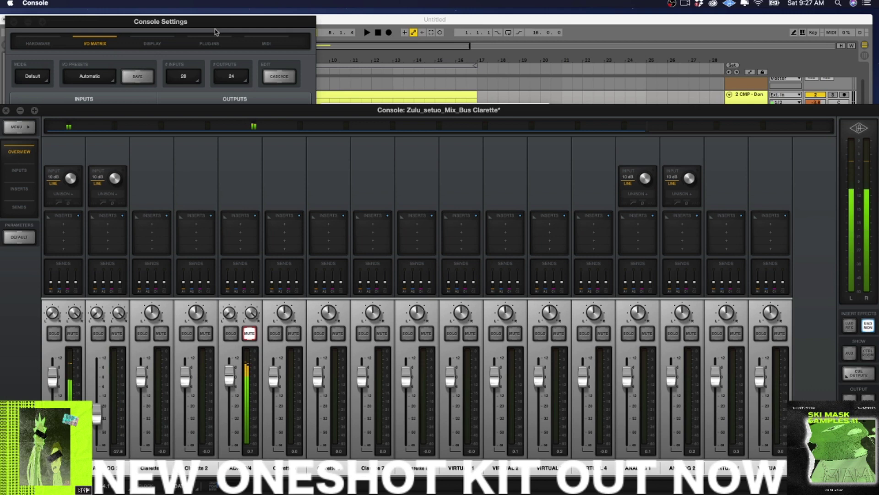
Step: Review the I/O Matrix channel assignments, then return to Ableton Live's External Audio Effect showing 30.80 ms latency
left_click(157, 60)
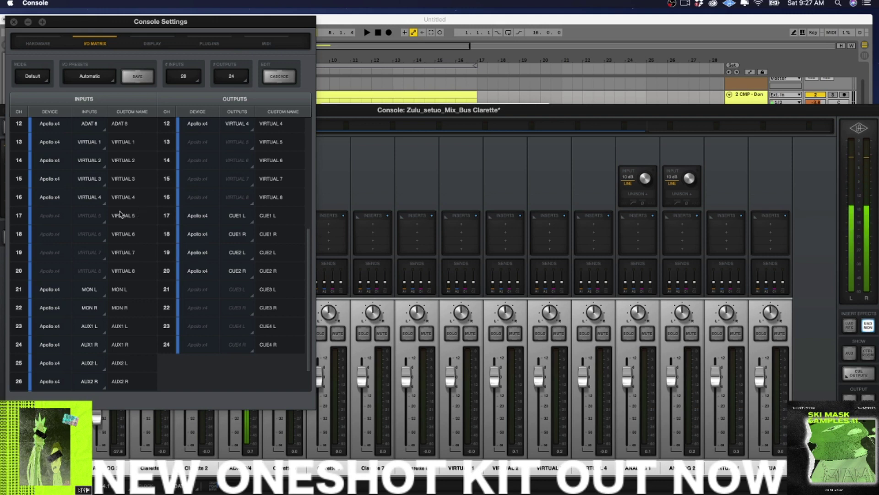
scroll(120, 214, "up", 5)
scroll(120, 213, "up", 3)
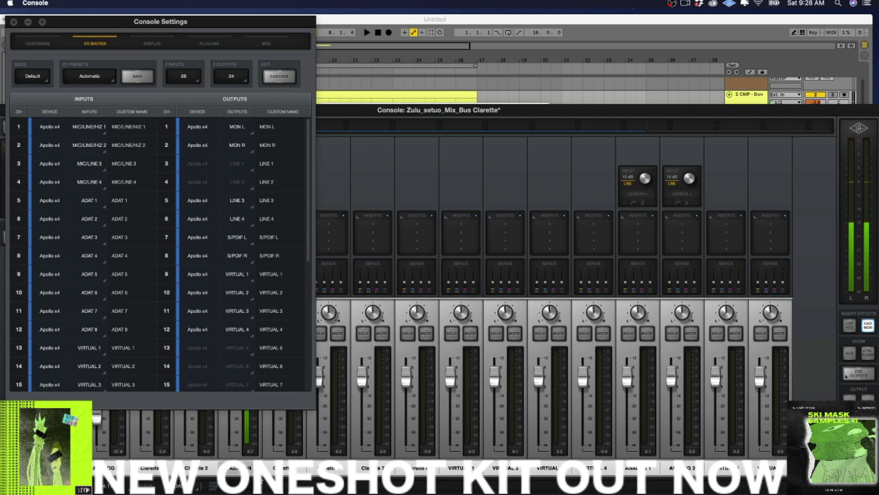
left_click_drag(238, 22, 15, 95)
left_click(249, 333)
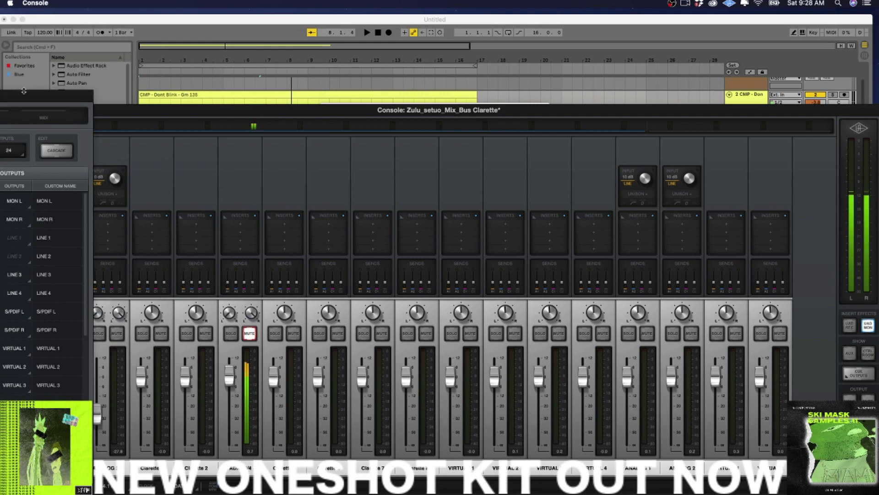
left_click_drag(22, 97, 534, 84)
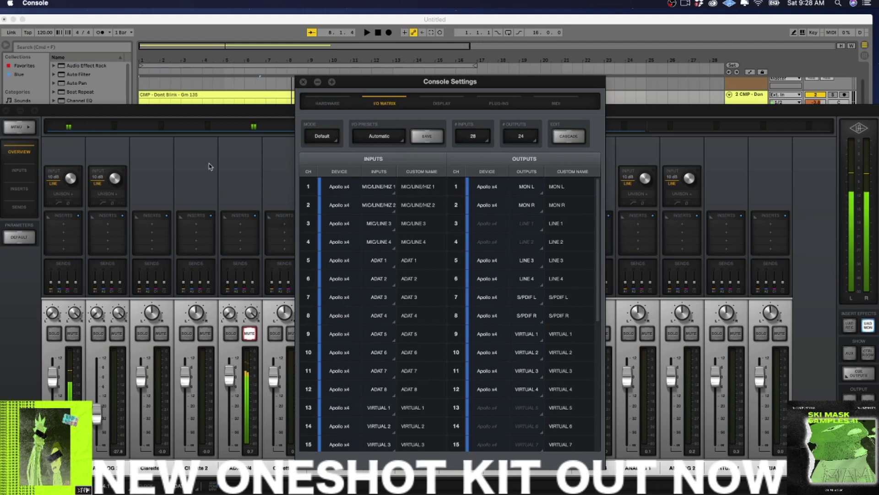
key("super+Tab")
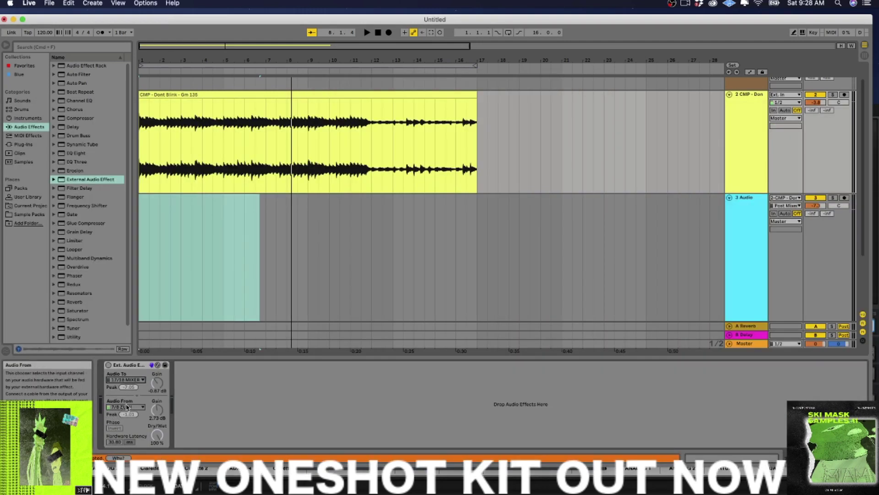
Step: Check the External Audio Effect's Audio To output list, still set to 17/18 MIXER
left_click(135, 381)
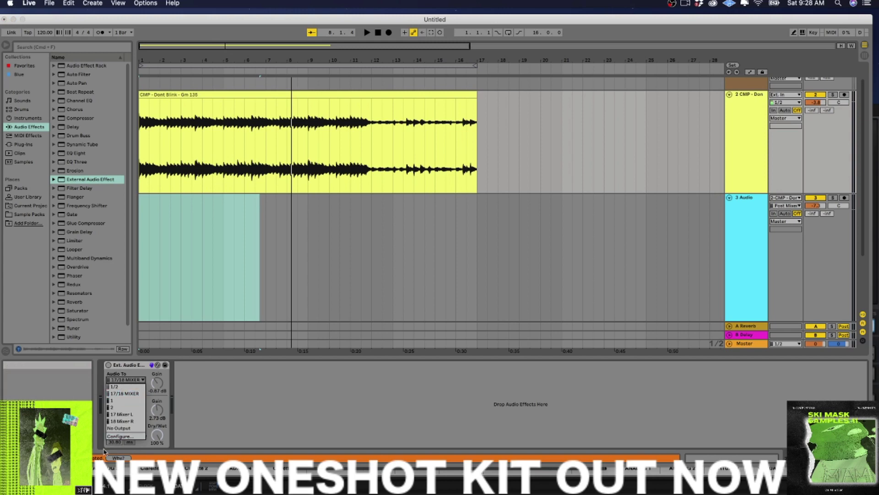
Step: Scroll through UAD Console's I/O Matrix input and output assignments, then return to Ableton Live
left_click(237, 478)
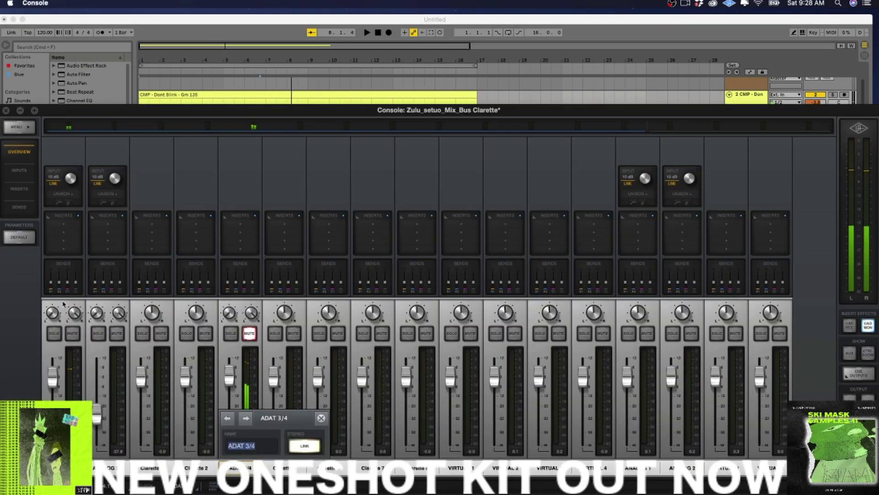
key("super+comma")
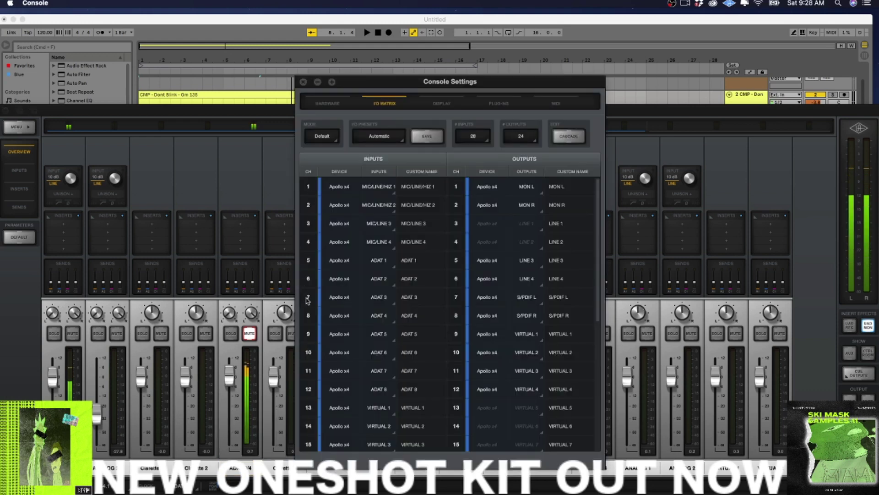
scroll(309, 348, "down", 3)
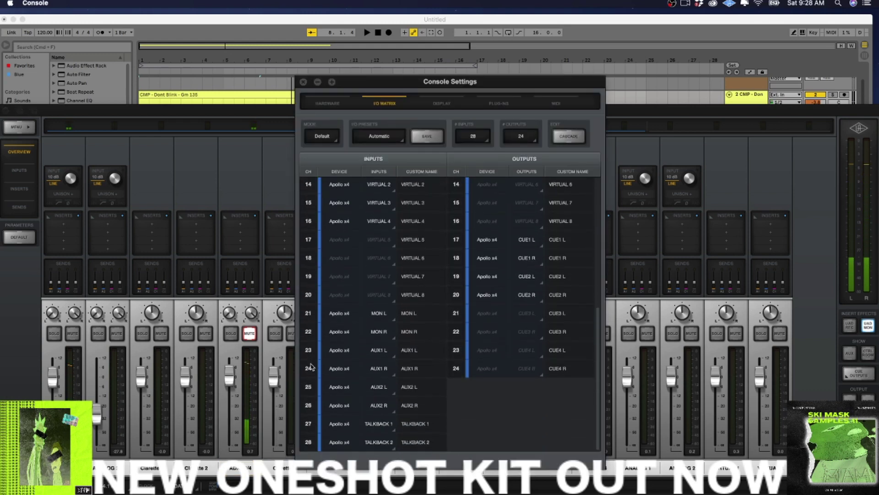
scroll(310, 365, "down", 8)
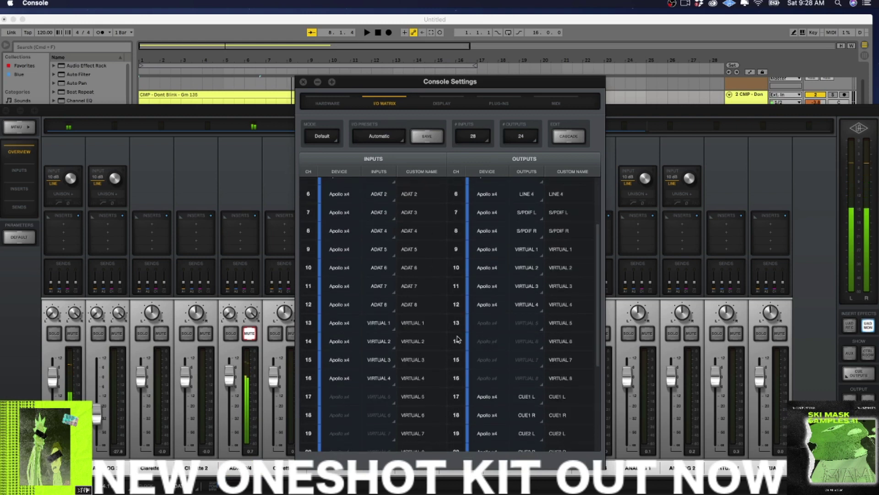
left_click(139, 18)
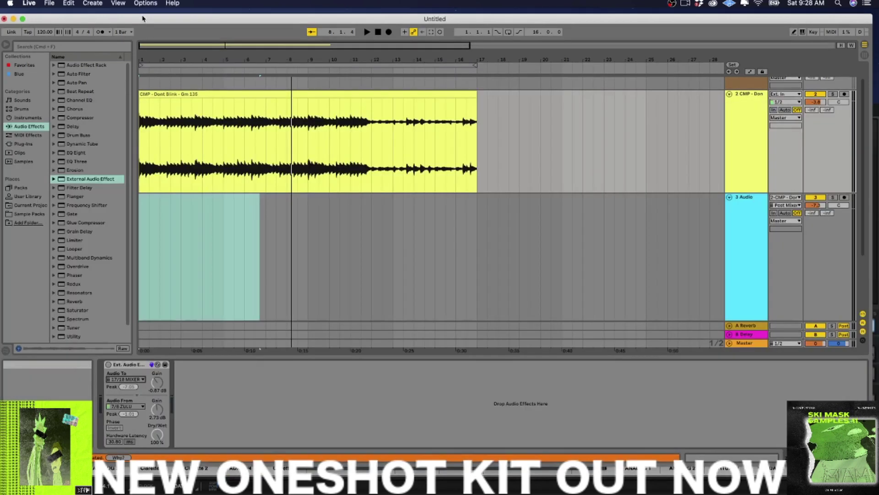
Step: Activate the External Audio Effect, arm track 3, and record clip '3-Audio 5' over about three bars
left_click(108, 365)
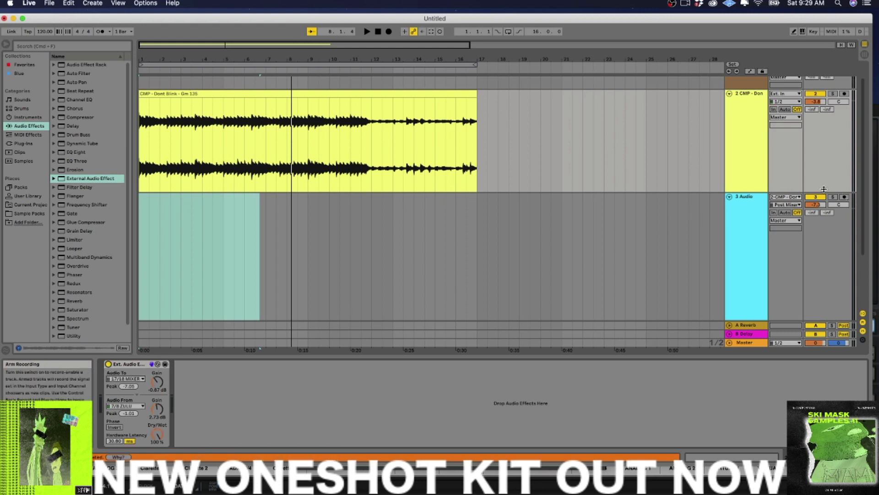
left_click(845, 196)
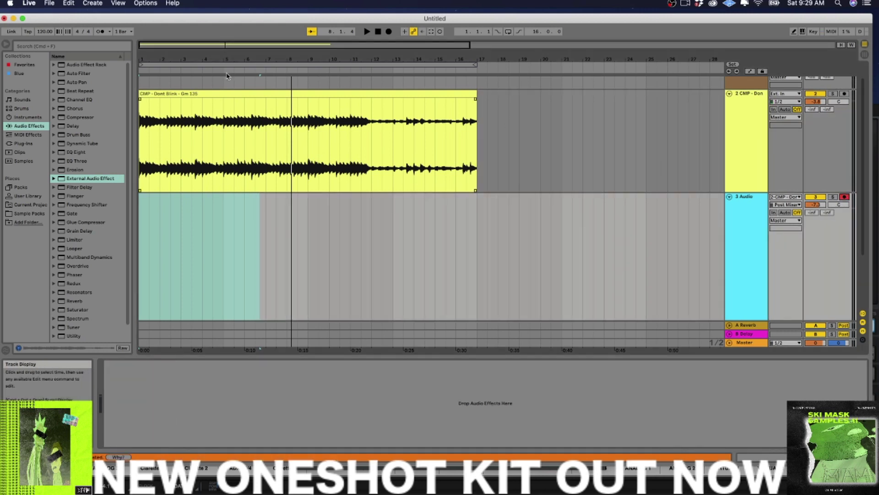
left_click(366, 31)
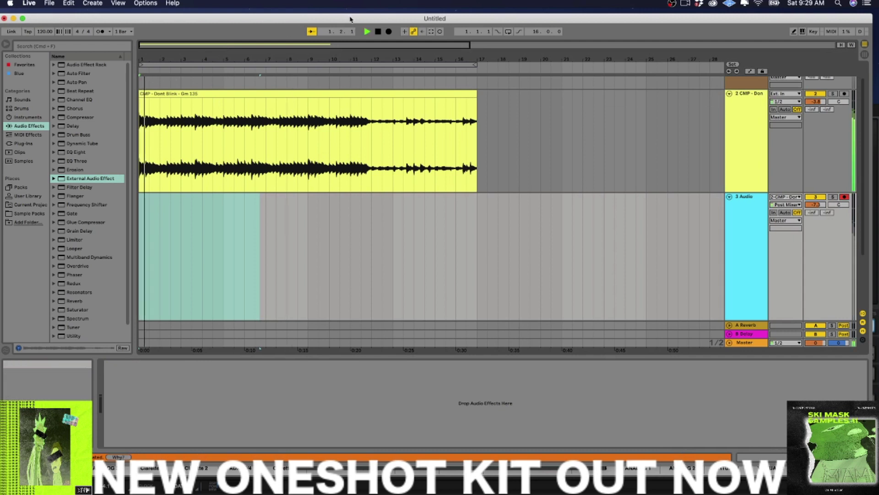
left_click(389, 31)
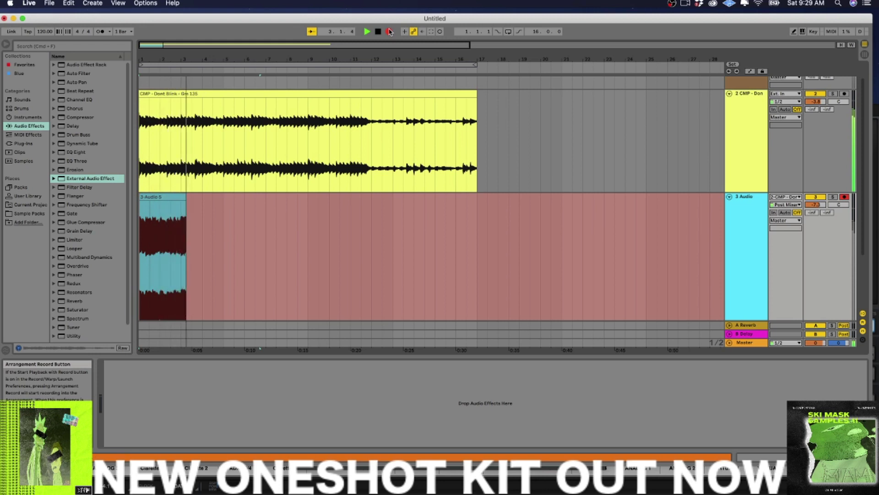
key("space")
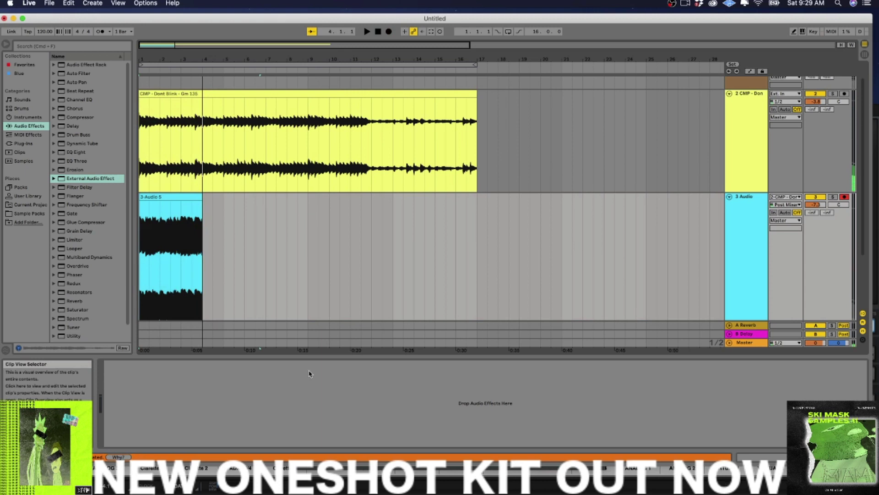
Step: Switch off the loop track's External Audio Effect and play the recorded 3 Audio track soloed
left_click(814, 156)
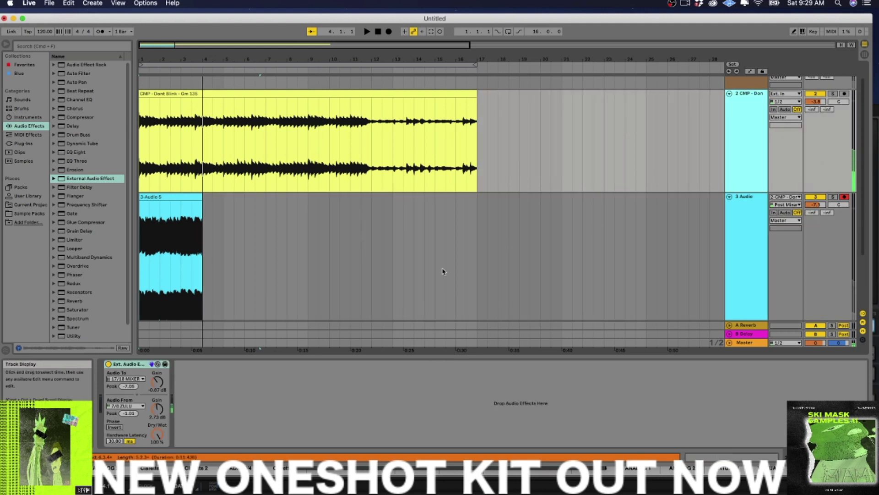
left_click(108, 365)
left_click(108, 365)
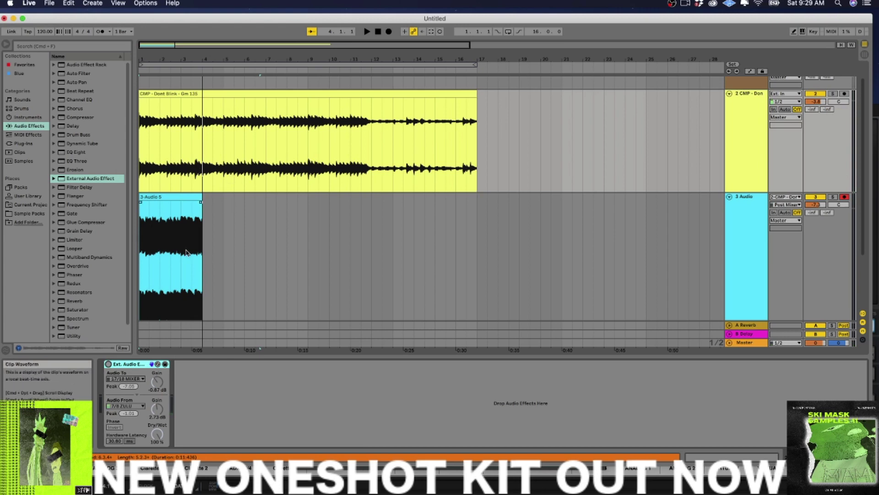
scroll(187, 252, "down", 3)
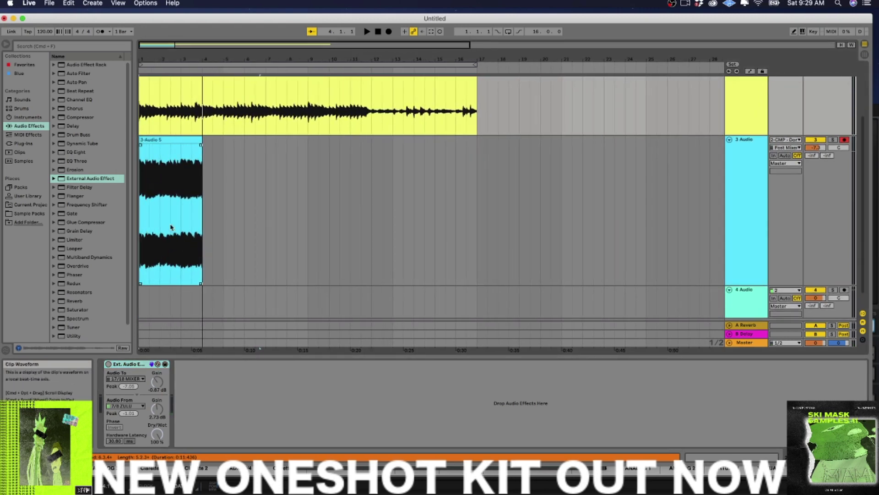
scroll(172, 227, "up", 1)
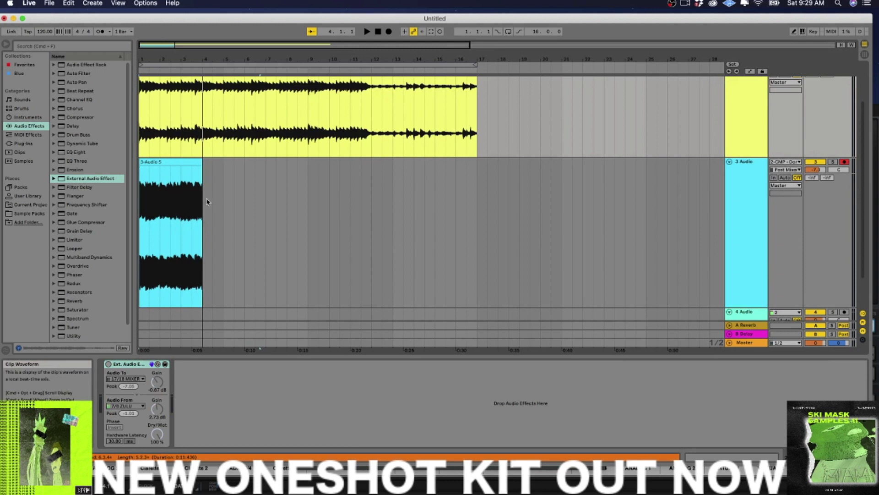
scroll(229, 202, "up", 1)
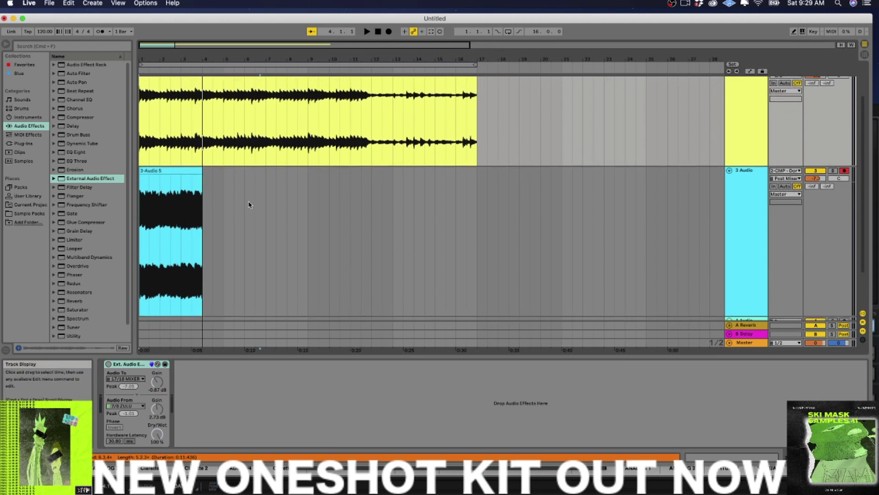
left_click(833, 173)
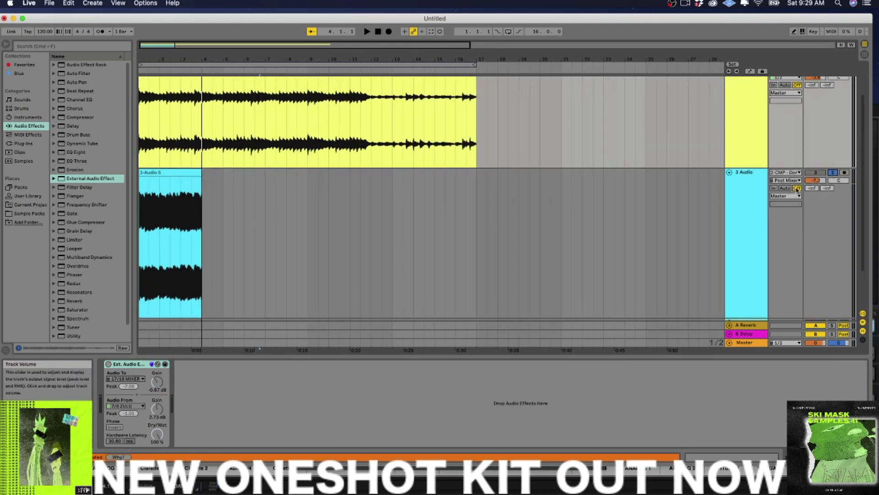
key("space")
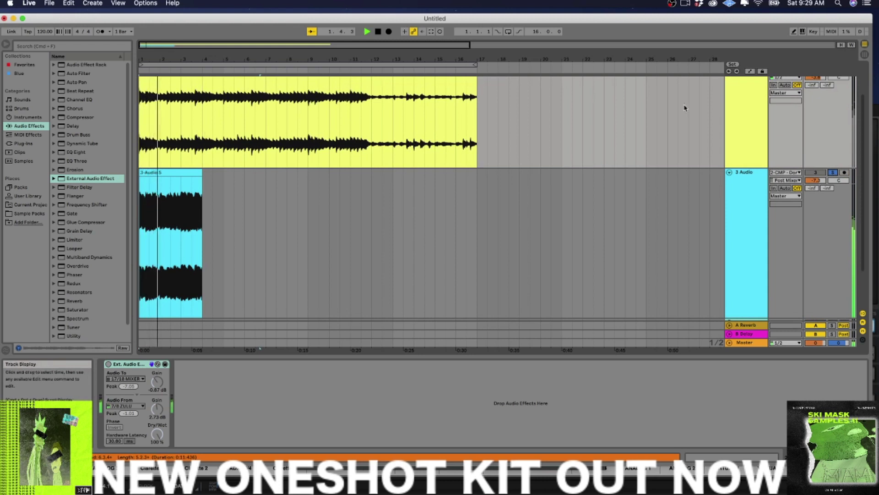
Step: Solo the original loop track, raise track 3's volume slightly, and replay to compare levels
scroll(687, 115, "up", 2)
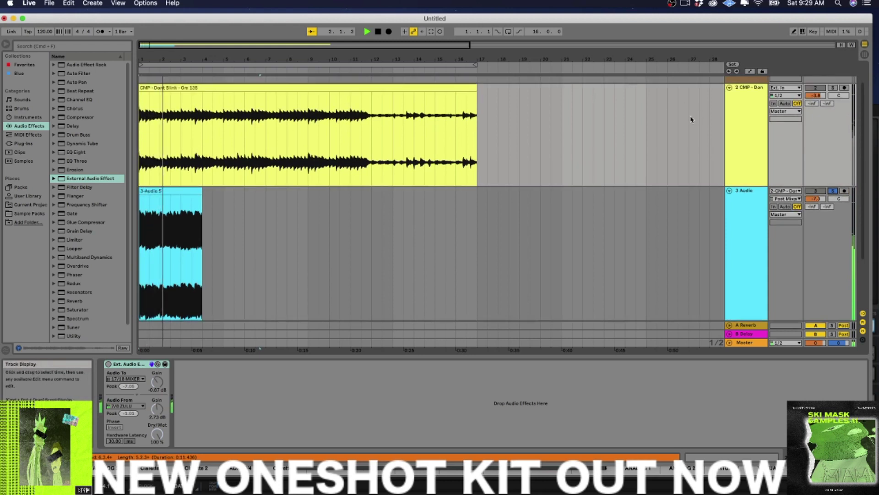
left_click(832, 88)
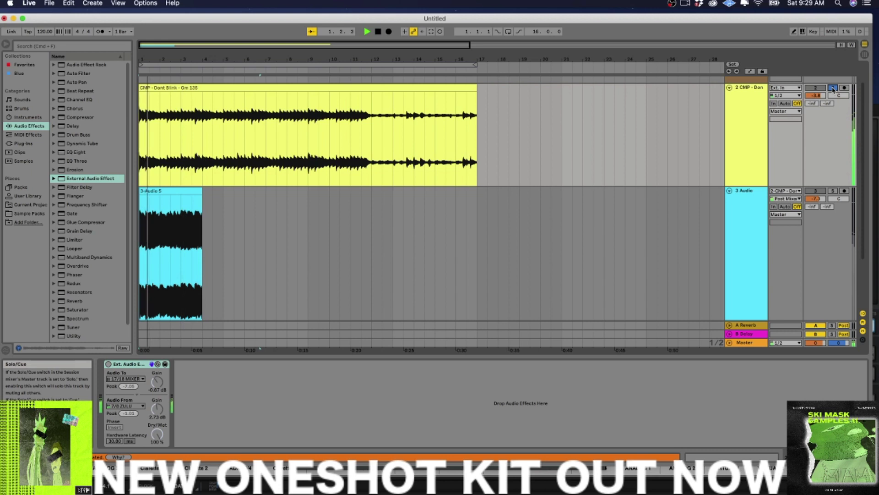
left_click(834, 90)
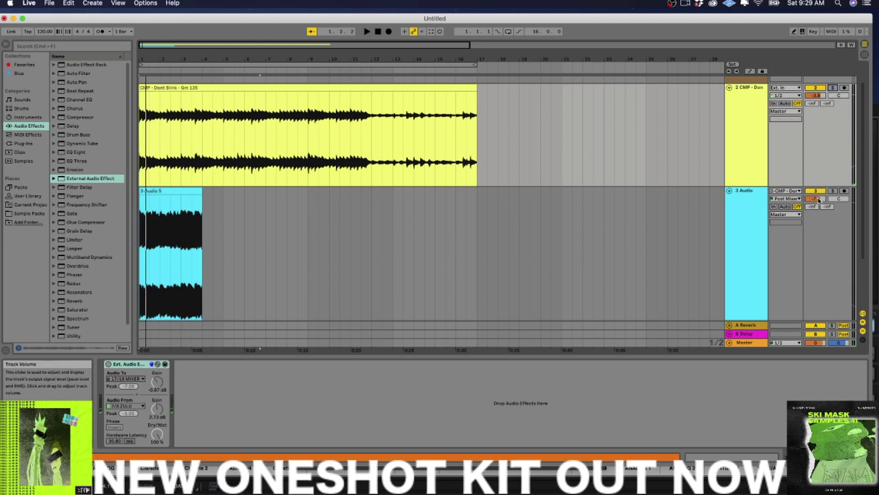
left_click_drag(819, 200, 819, 197)
key("space")
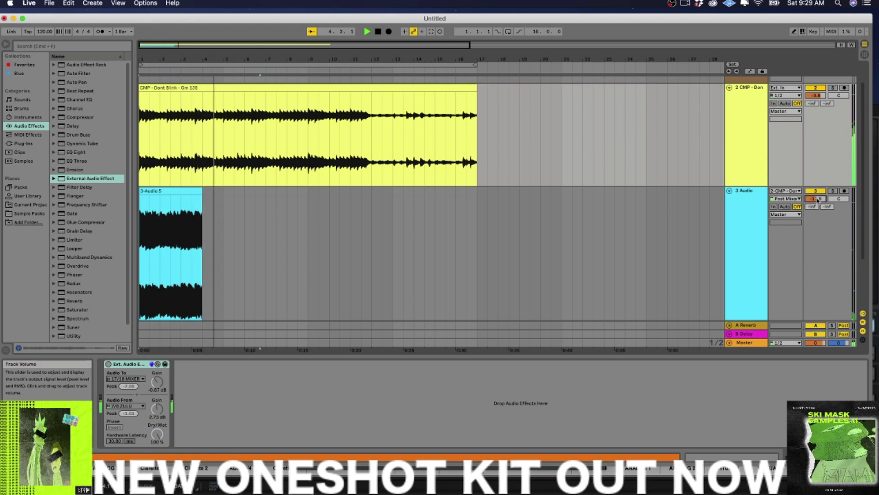
key("space")
key("space")
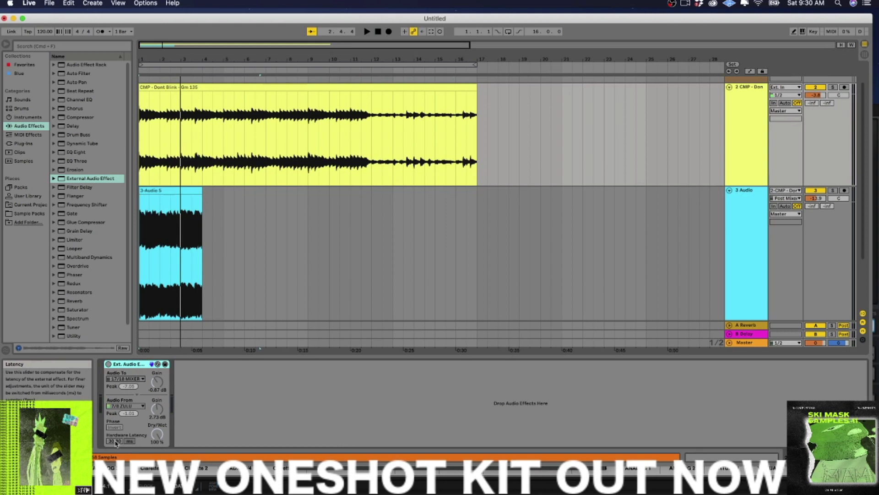
key("super+comma")
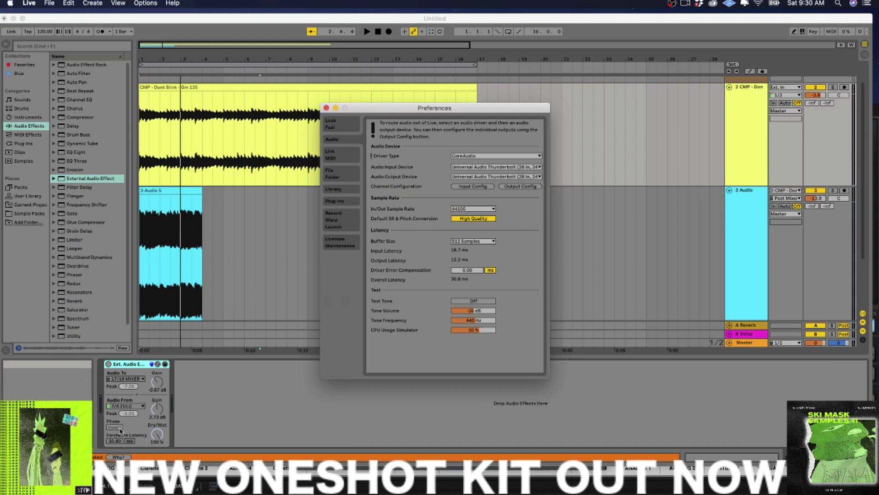
left_click(327, 108)
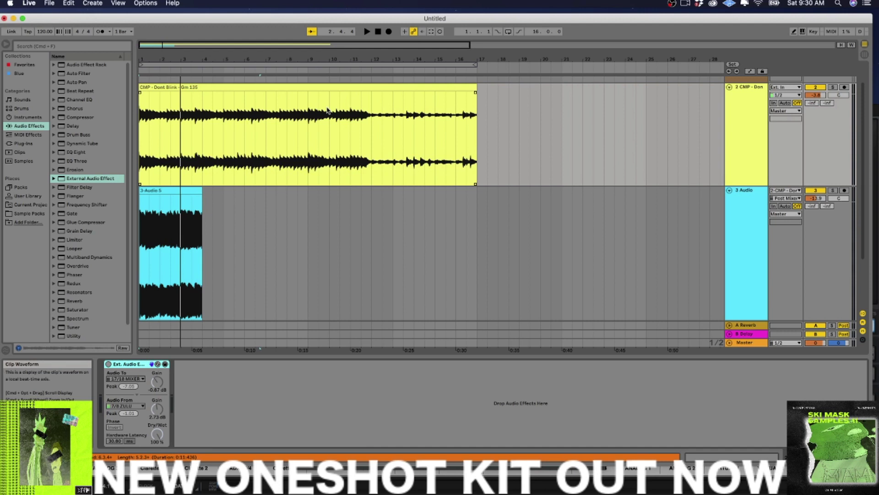